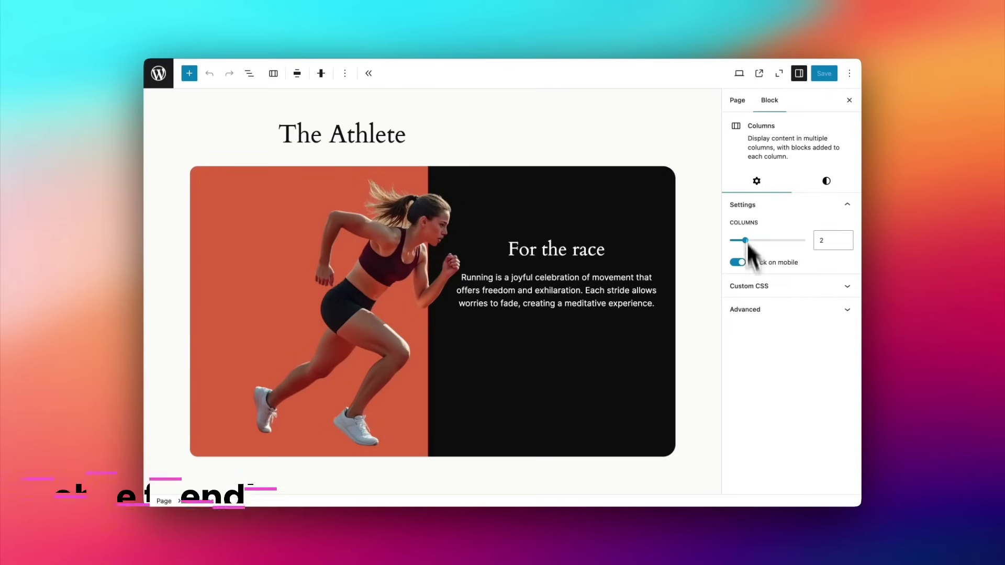
Preview the athlete card at mobile and desktop sizes, ending on mobile
{"action": "left_click", "coordinate": [739, 74]}
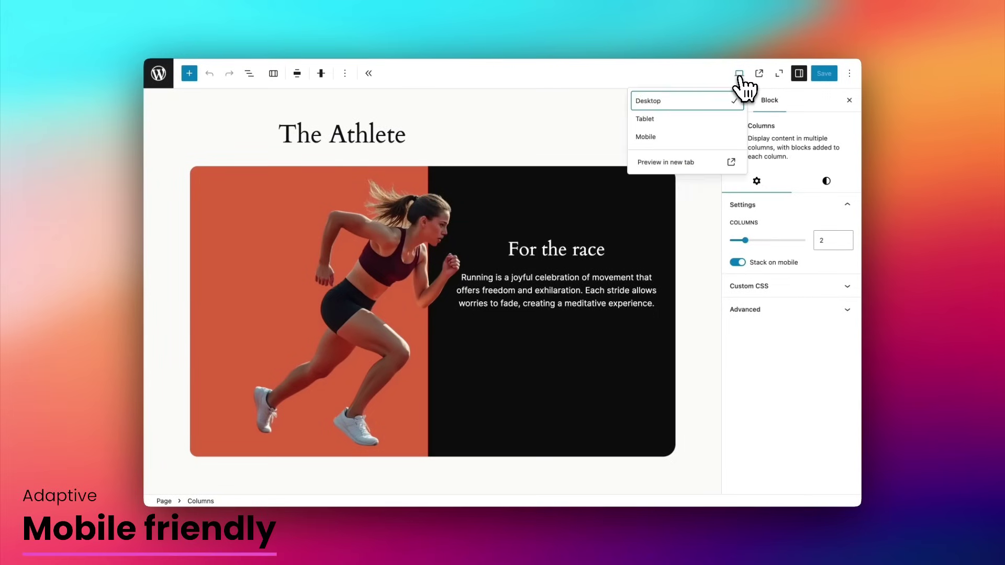
{"action": "left_click", "coordinate": [674, 137]}
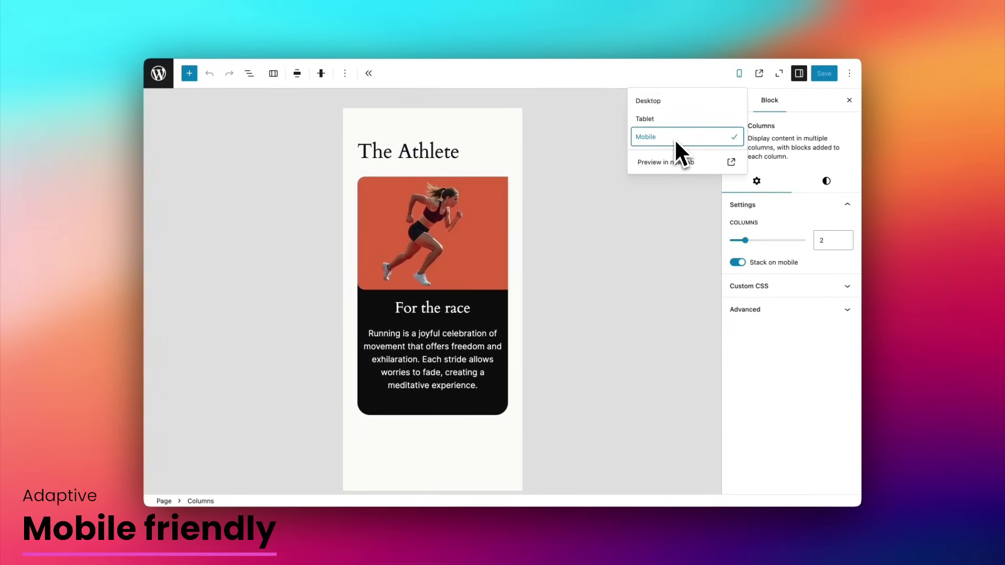
{"action": "left_click", "coordinate": [667, 102]}
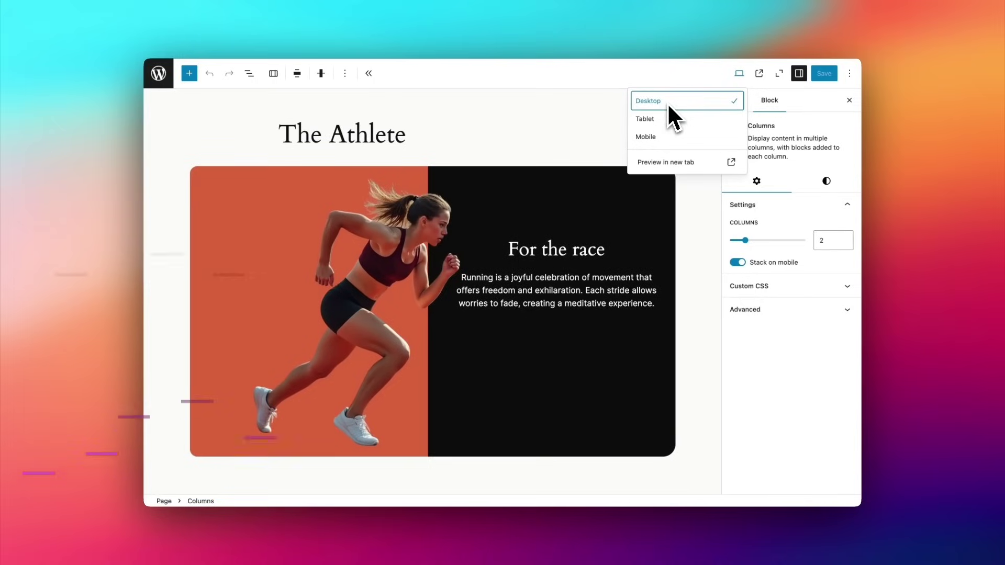
{"action": "left_click", "coordinate": [657, 137]}
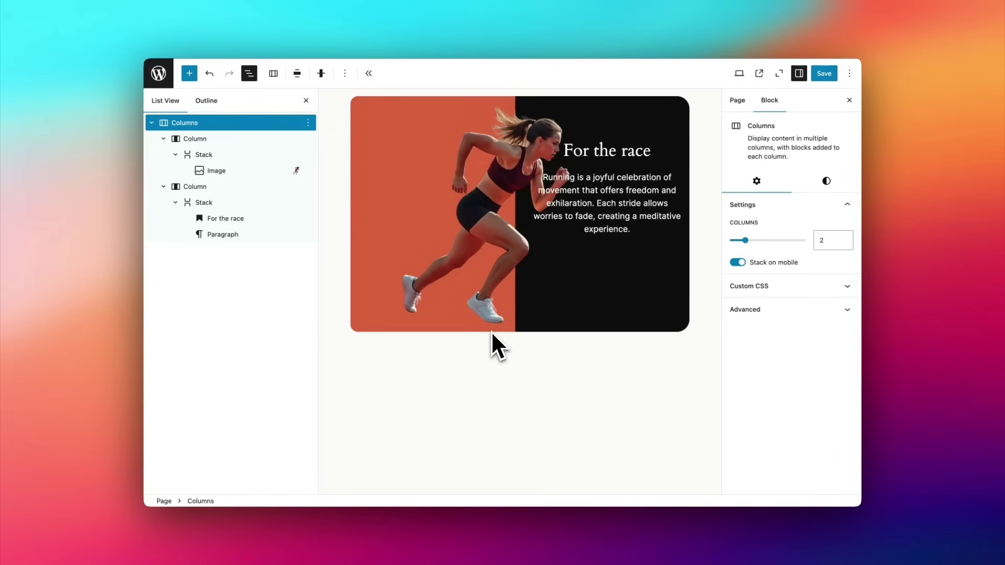
Add a 50/50 two-column Columns block below the card and set it to Wide width
{"action": "left_click", "coordinate": [426, 353]}
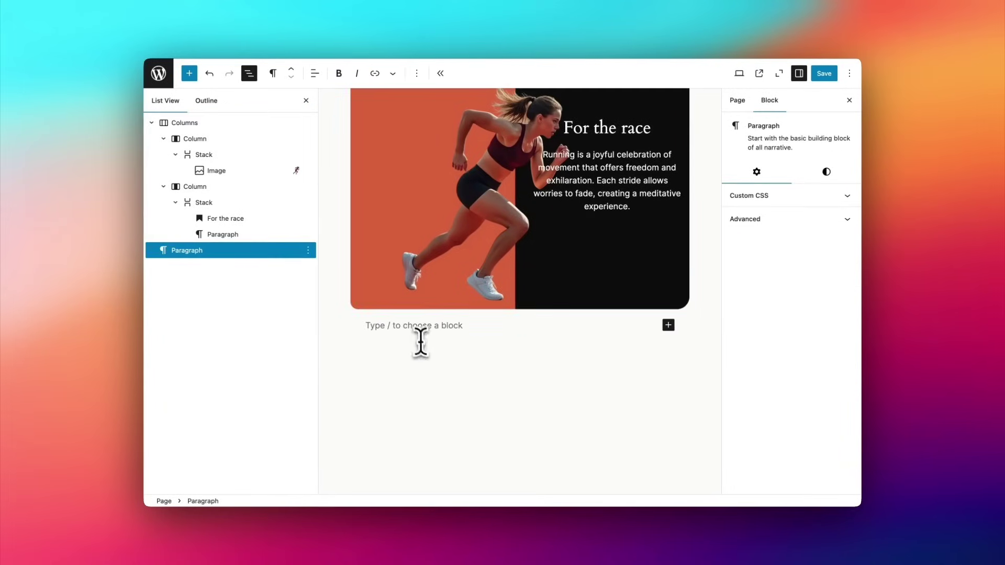
{"action": "type", "text": "/colu"}
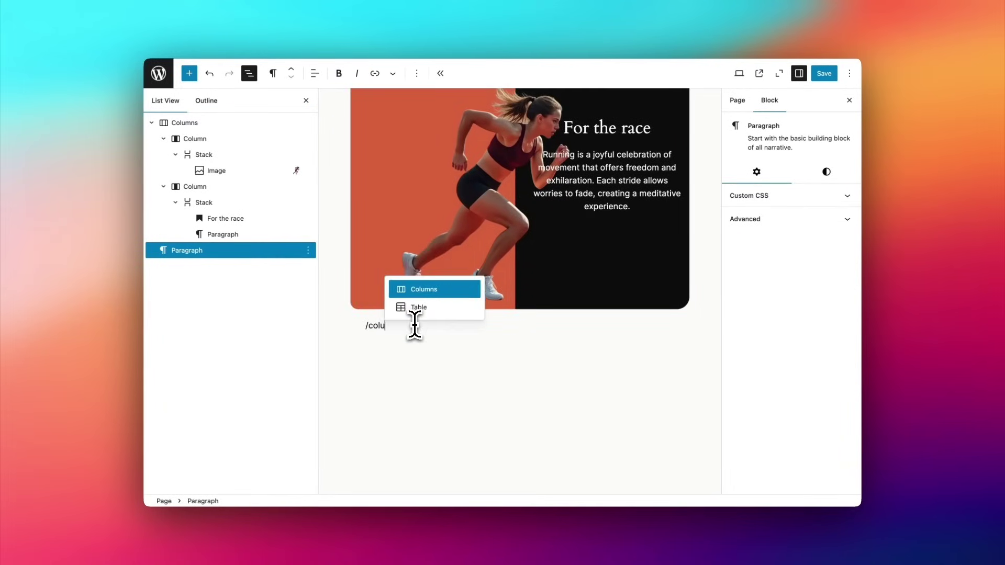
{"action": "type", "text": "mn"}
{"action": "key", "text": "Return"}
{"action": "left_click", "coordinate": [419, 375]}
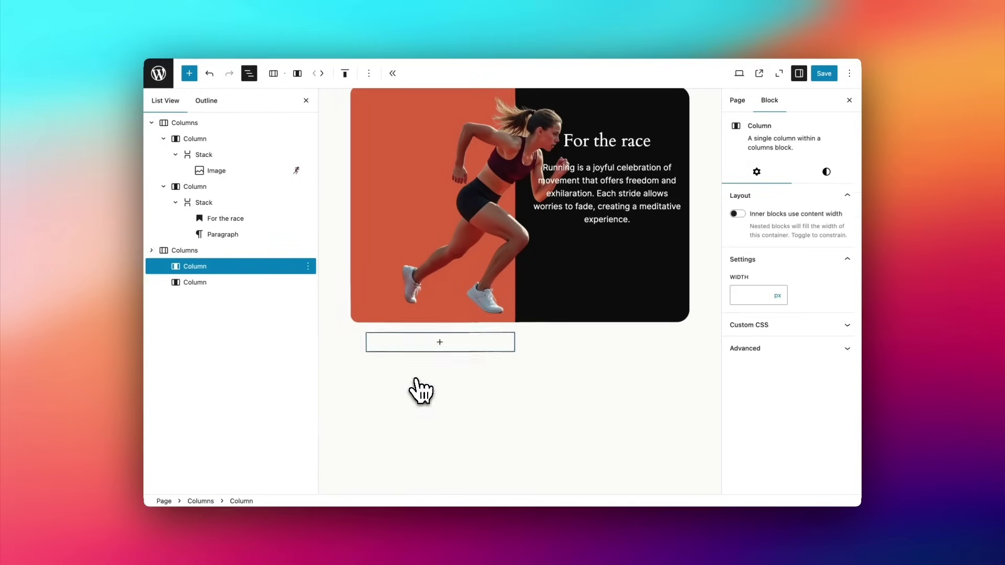
{"action": "left_click", "coordinate": [258, 250]}
{"action": "left_click", "coordinate": [315, 73]}
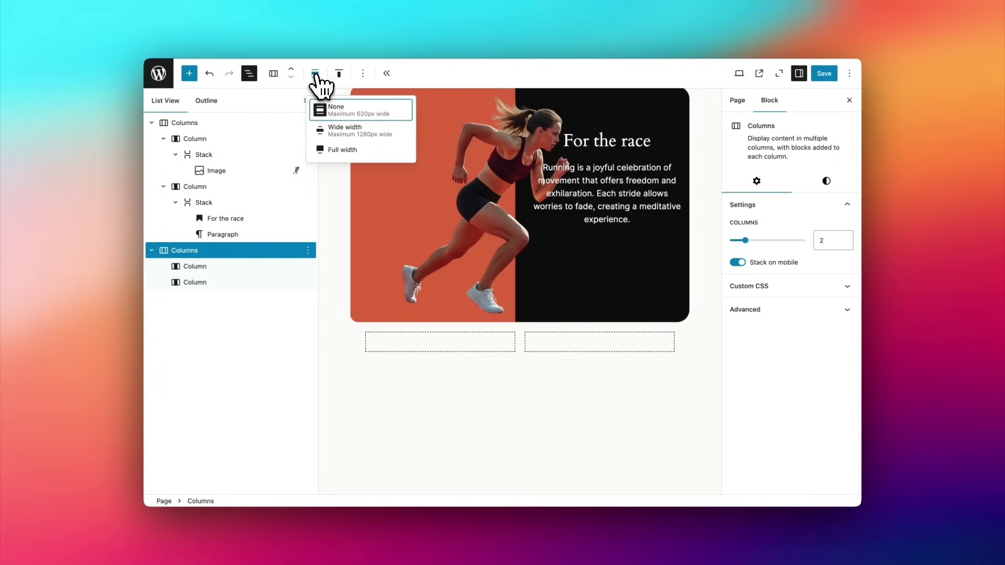
{"action": "left_click", "coordinate": [336, 128]}
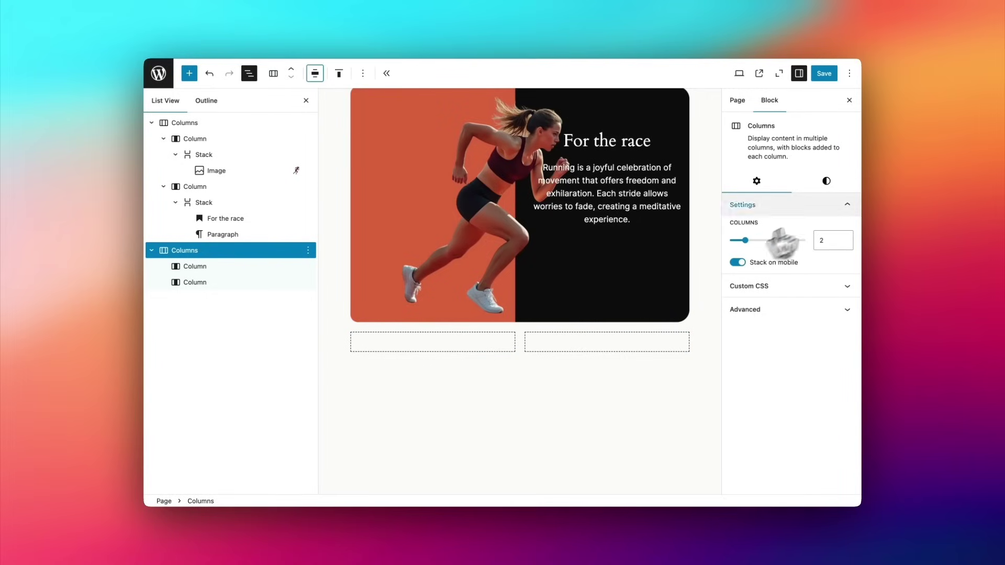
Give the new Columns block a black background
{"action": "left_click", "coordinate": [826, 181]}
{"action": "left_click", "coordinate": [780, 248]}
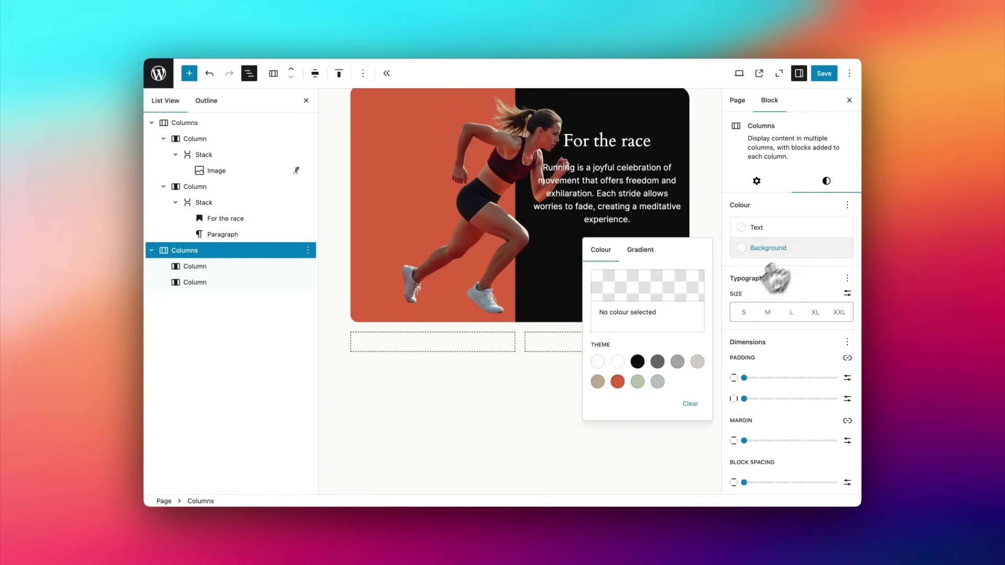
{"action": "left_click", "coordinate": [637, 362]}
Insert a Stack in the first column and fill it with the Accent / Three orange
{"action": "left_click", "coordinate": [447, 359]}
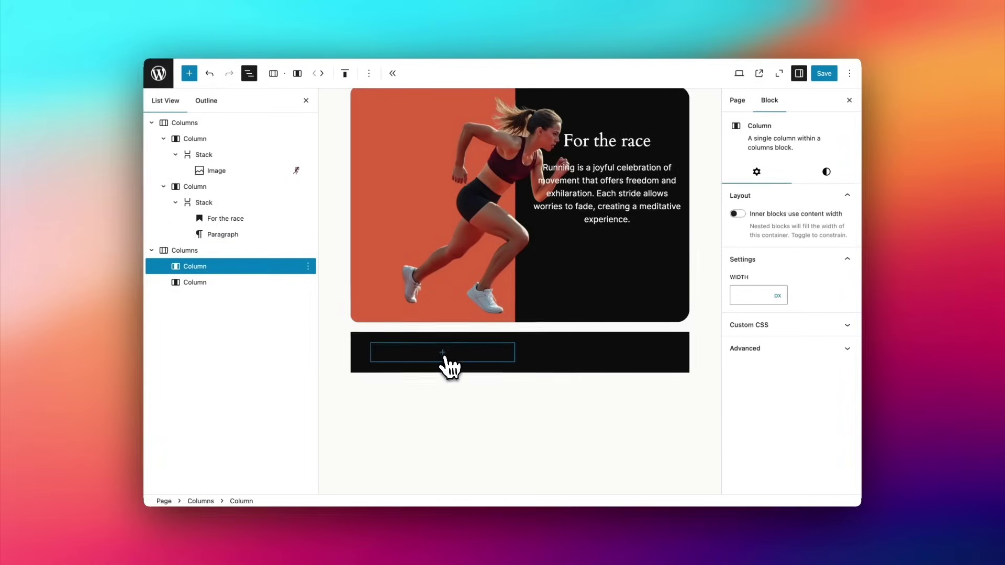
{"action": "left_click", "coordinate": [442, 352]}
{"action": "type", "text": "st"}
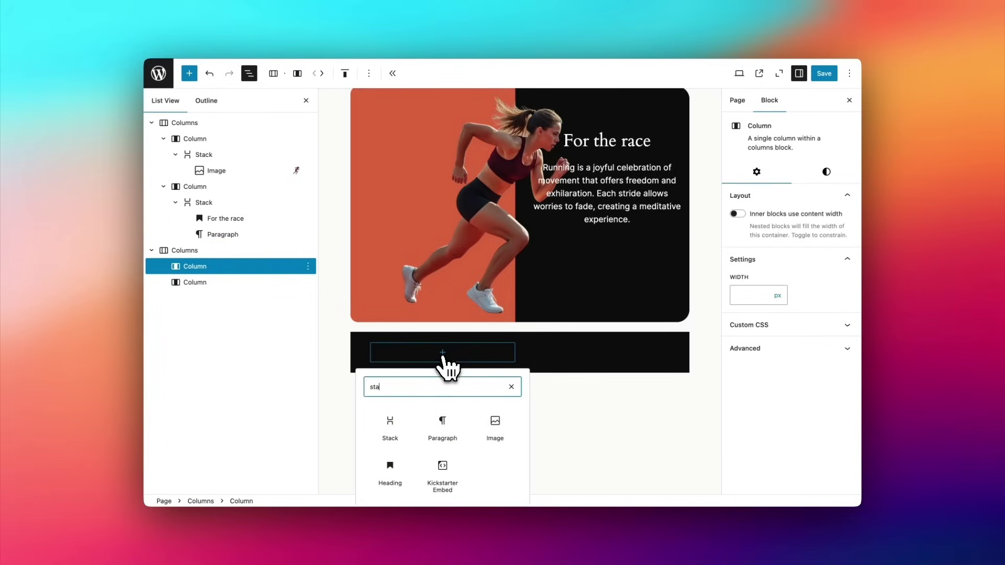
{"action": "type", "text": "a"}
{"action": "left_click", "coordinate": [393, 428]}
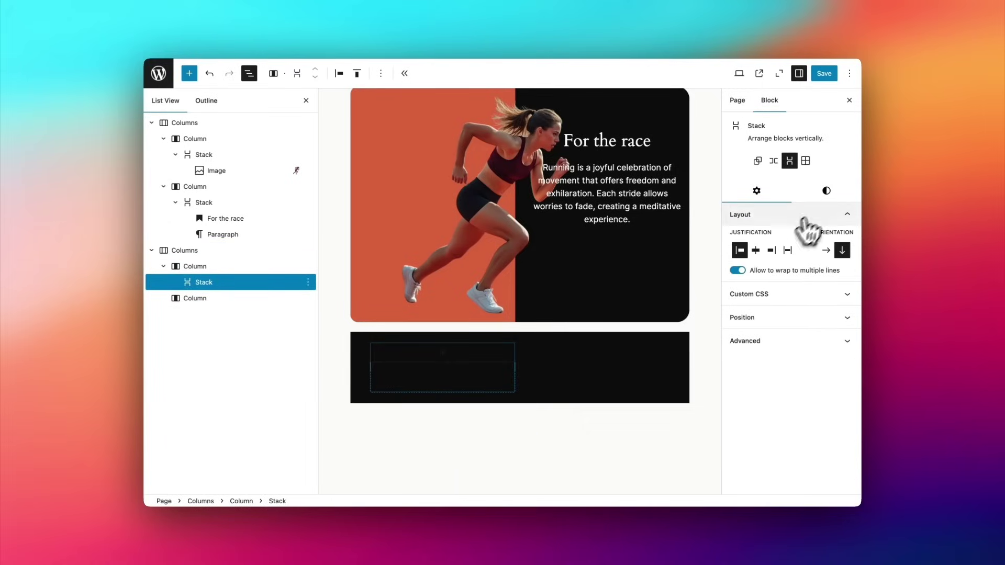
{"action": "left_click", "coordinate": [826, 191]}
{"action": "left_click", "coordinate": [768, 258]}
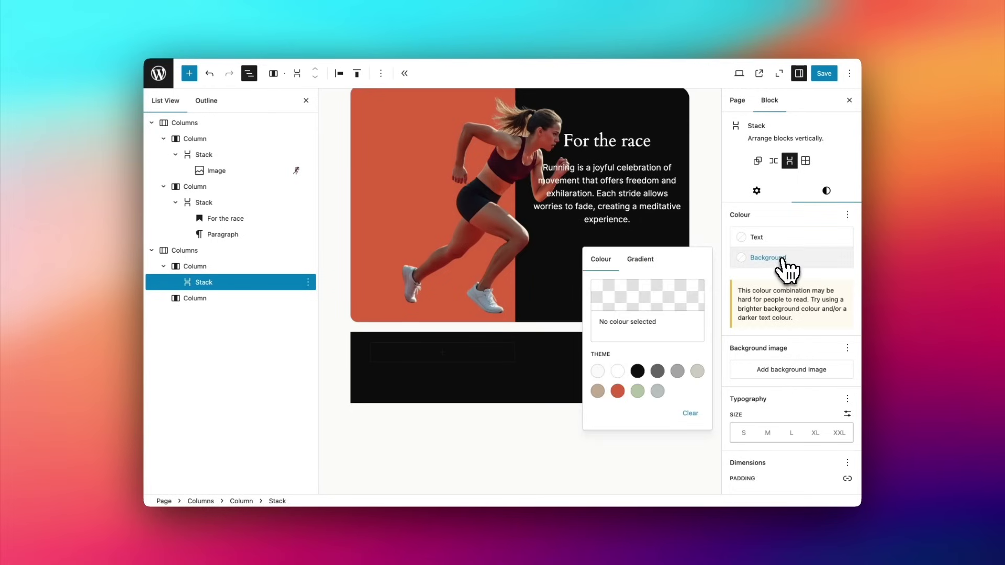
{"action": "left_click", "coordinate": [618, 391]}
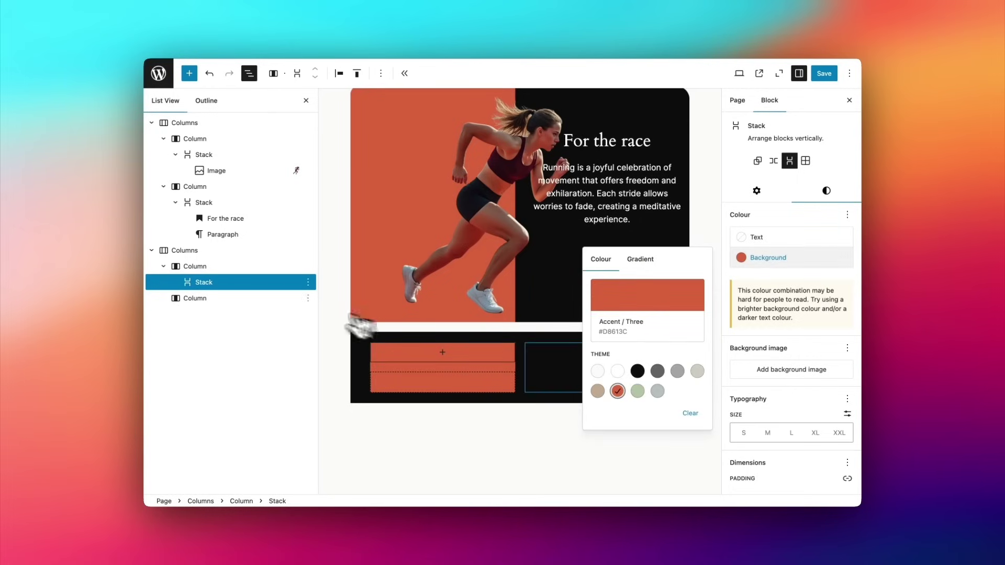
{"action": "left_click", "coordinate": [263, 250]}
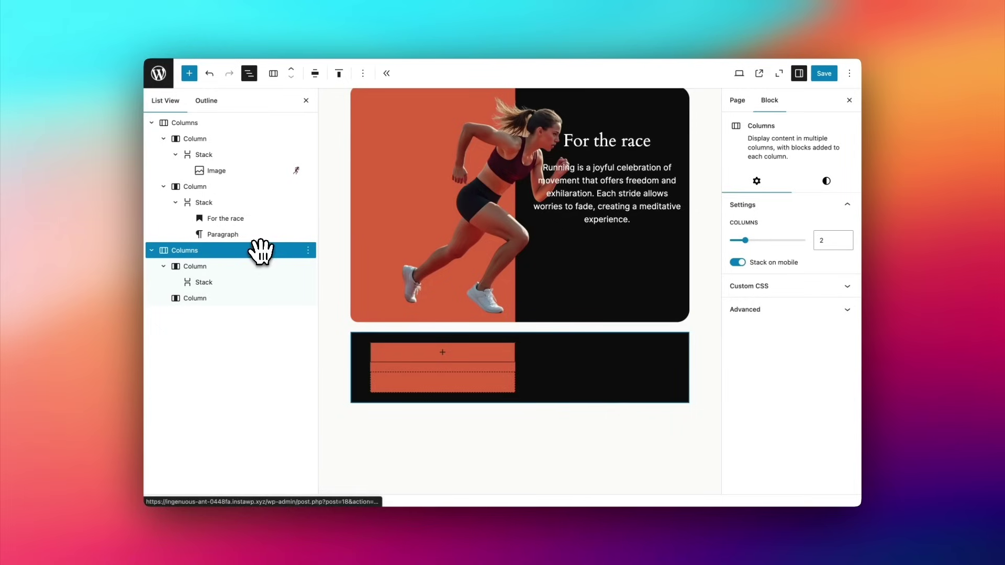
Set the Columns block's padding to None and its border radius to 37 px
{"action": "left_click", "coordinate": [827, 188]}
{"action": "scroll", "coordinate": [821, 387], "scroll_direction": "down", "scroll_amount": 3}
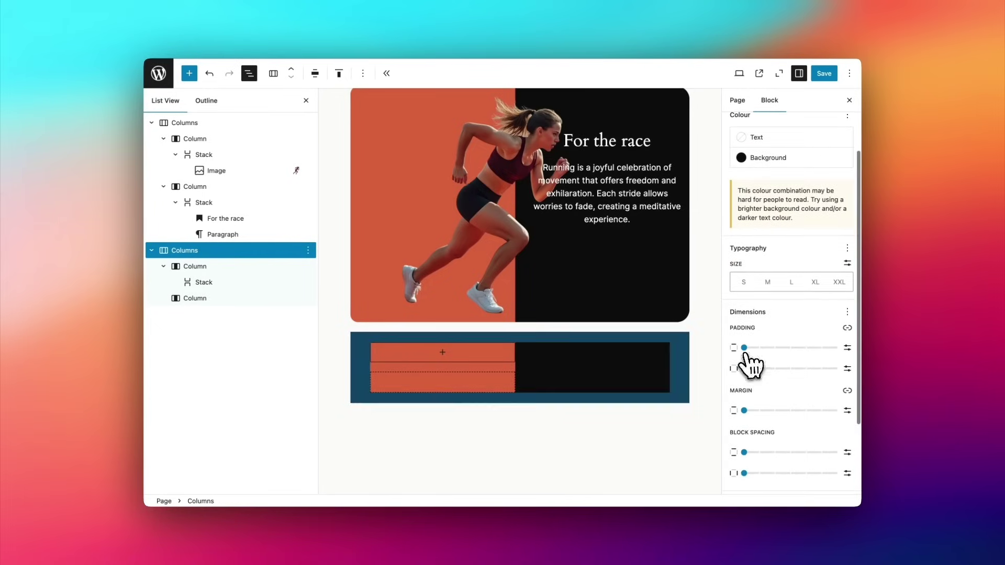
{"action": "left_click_drag", "start_coordinate": [744, 348], "coordinate": [732, 370]}
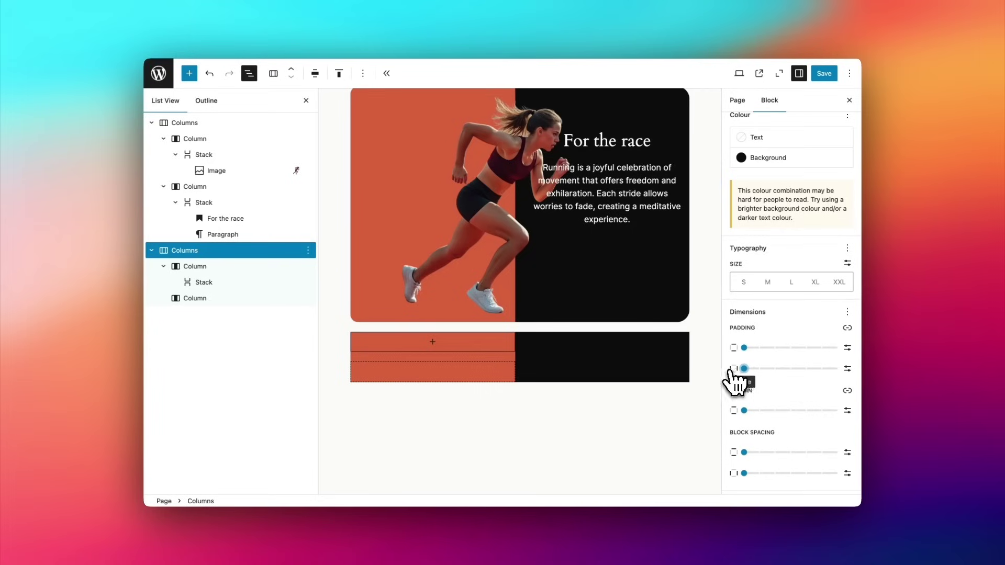
{"action": "left_click", "coordinate": [266, 251]}
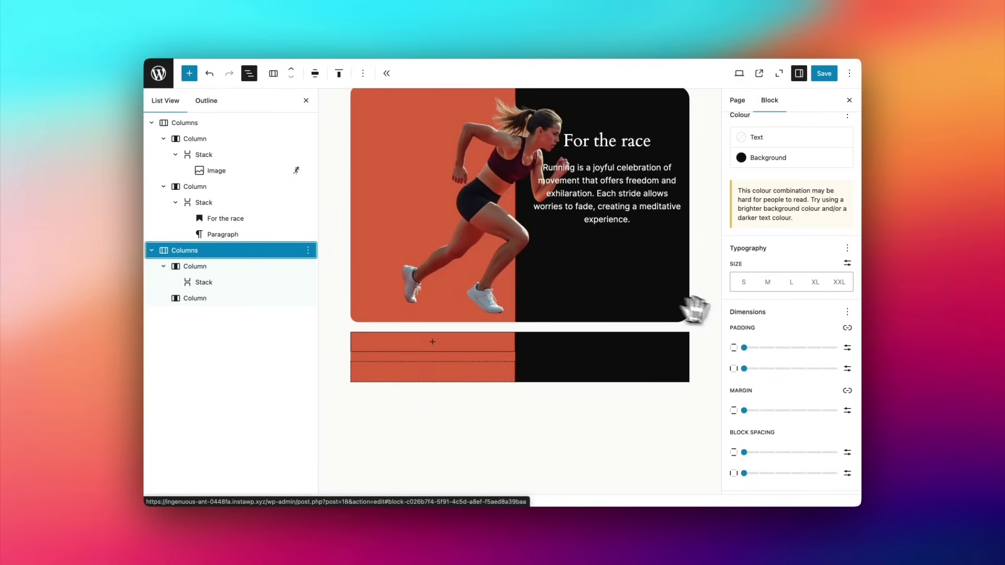
{"action": "scroll", "coordinate": [785, 404], "scroll_direction": "down", "scroll_amount": 4}
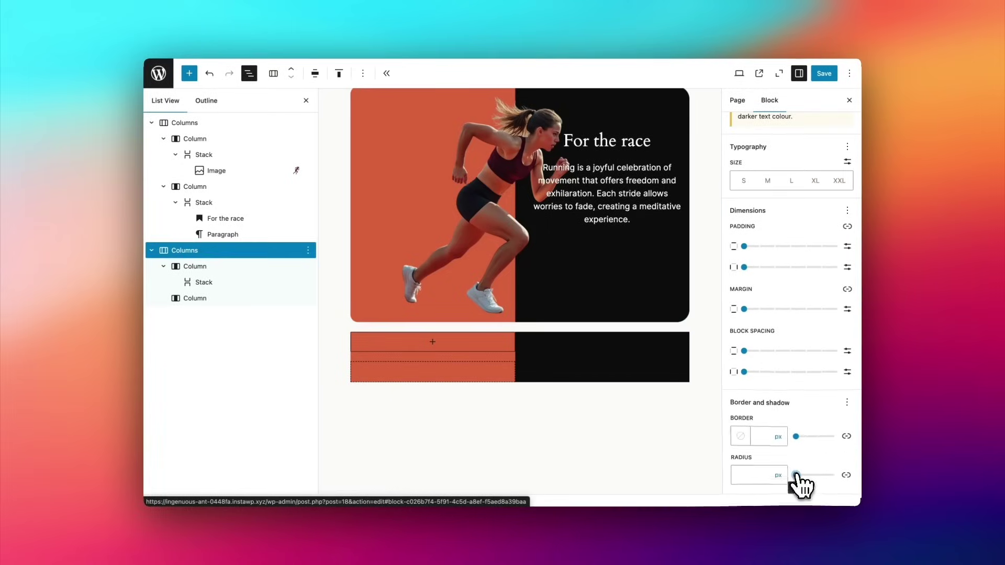
{"action": "left_click_drag", "start_coordinate": [796, 475], "coordinate": [820, 474]}
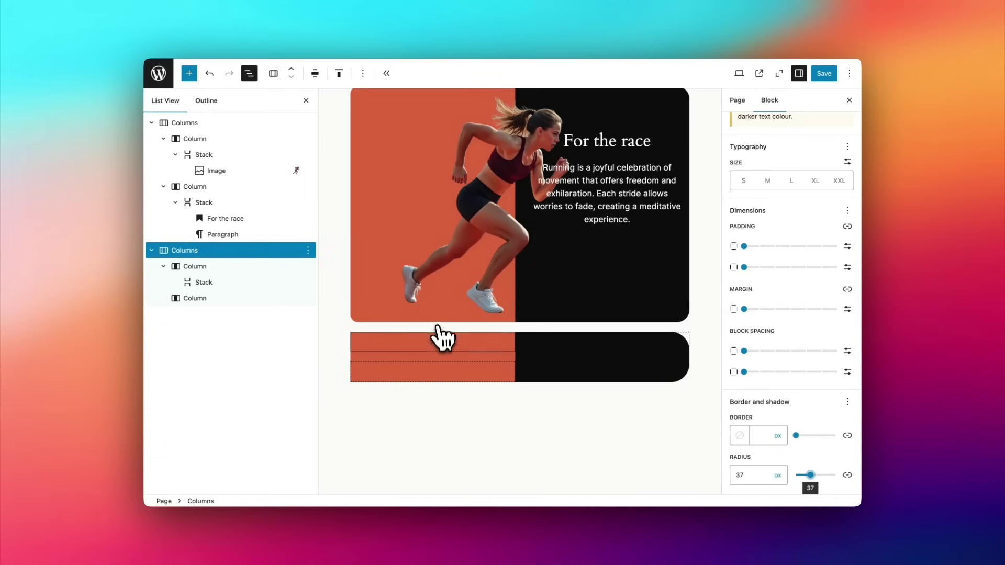
Insert an Image block in the orange stack and choose the runner image from the Media Library
{"action": "left_click", "coordinate": [436, 349]}
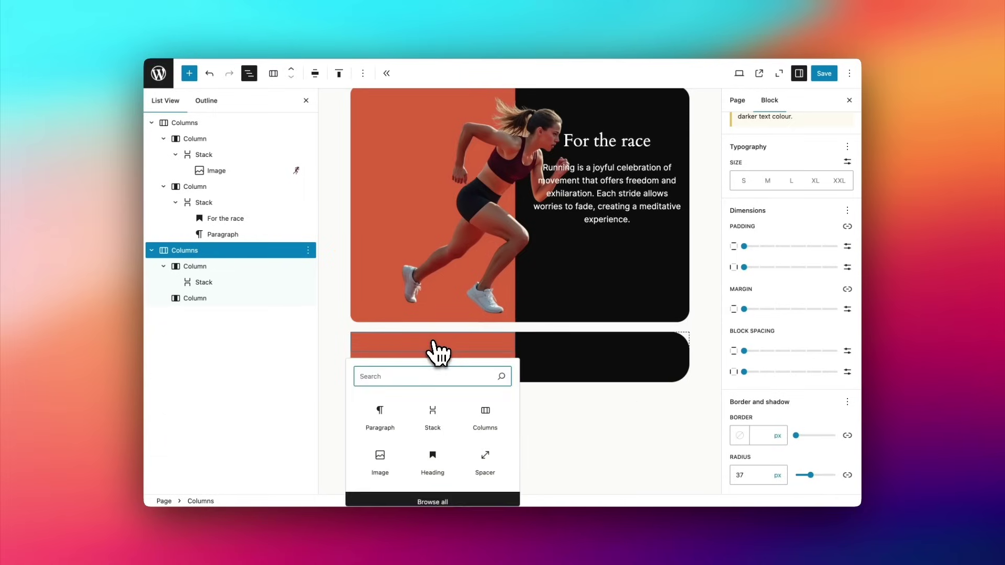
{"action": "type", "text": "image"}
{"action": "left_click", "coordinate": [386, 410]}
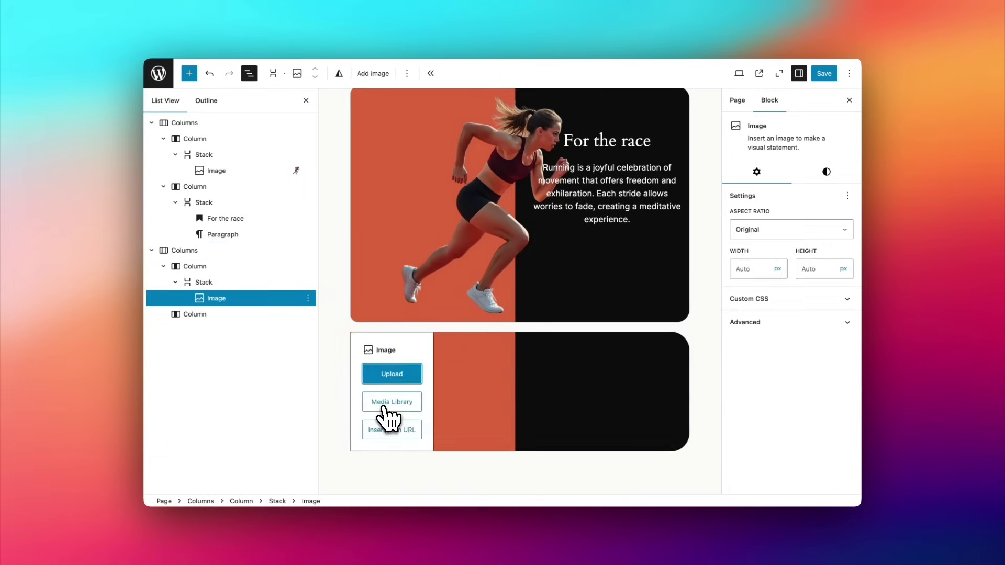
{"action": "left_click", "coordinate": [390, 408]}
{"action": "left_click", "coordinate": [205, 200]}
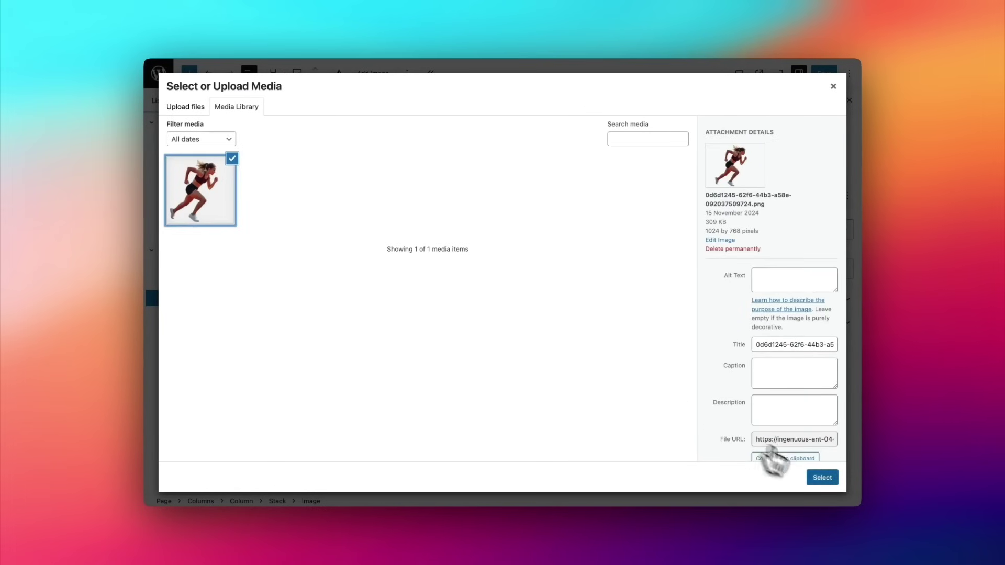
{"action": "left_click", "coordinate": [822, 477]}
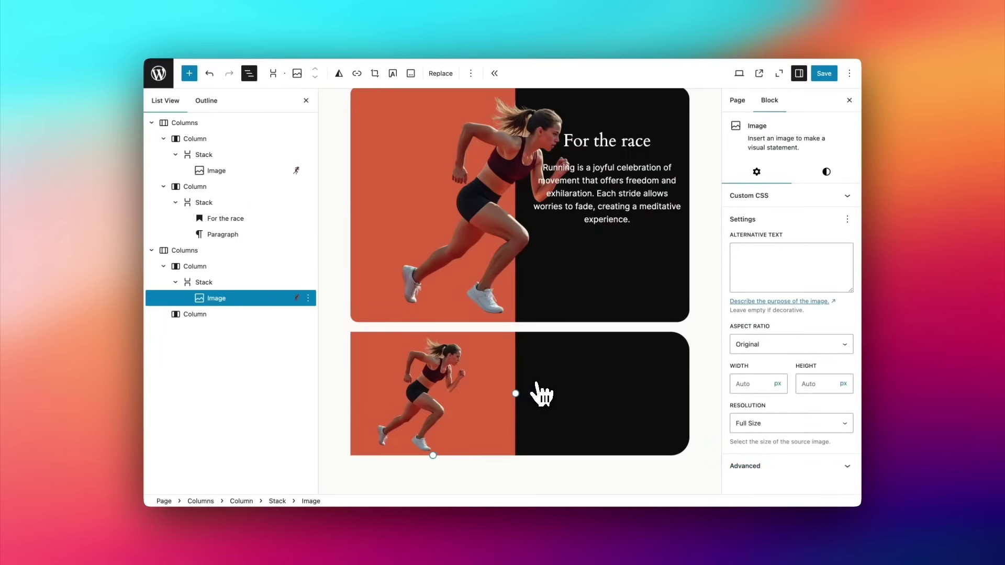
Unlink the image's margin sides and enter a custom -250 px margin on one side
{"action": "left_click", "coordinate": [827, 172]}
{"action": "scroll", "coordinate": [799, 315], "scroll_direction": "down", "scroll_amount": 2}
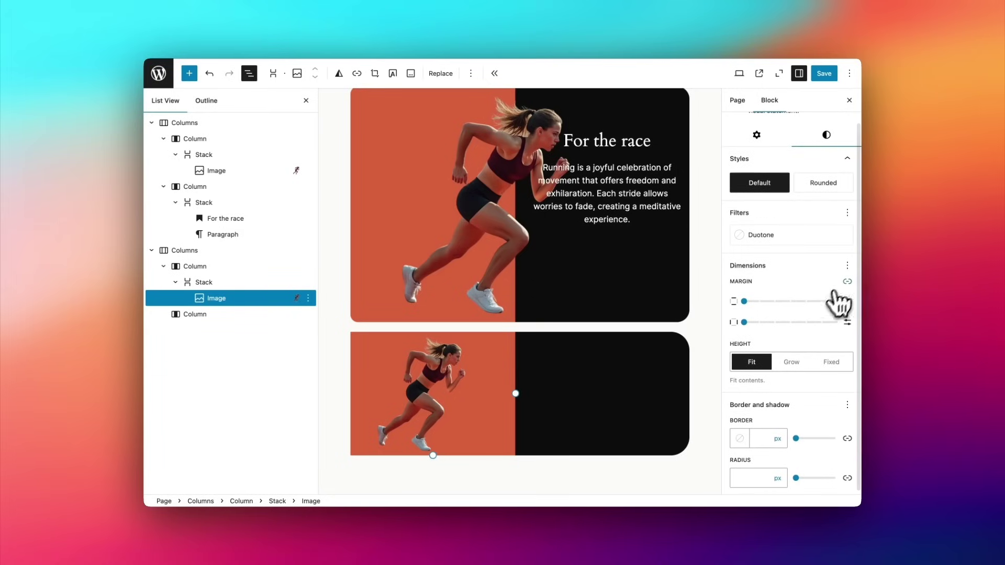
{"action": "left_click", "coordinate": [847, 282]}
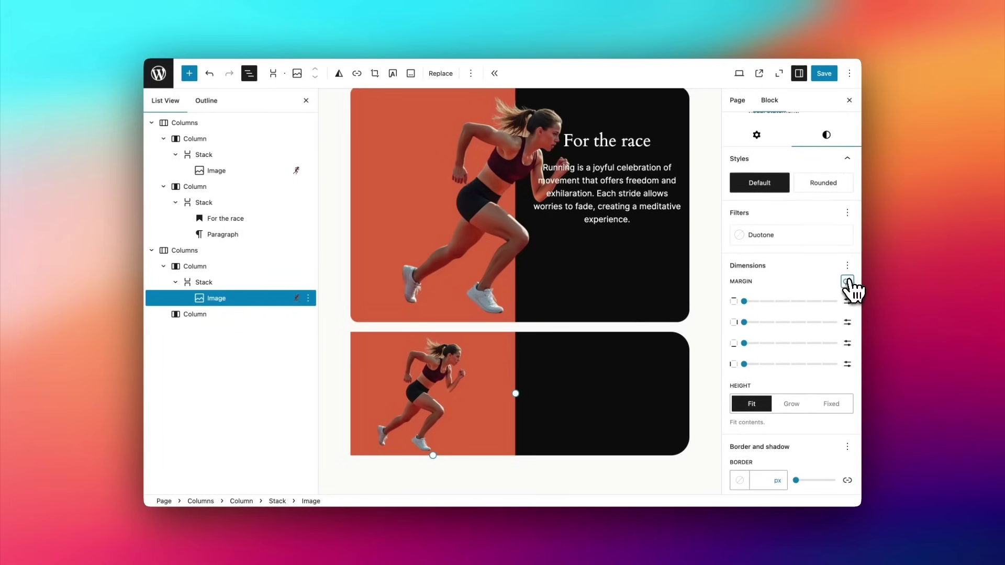
{"action": "left_click", "coordinate": [847, 323]}
{"action": "left_click", "coordinate": [765, 323]}
{"action": "type", "text": "-25"}
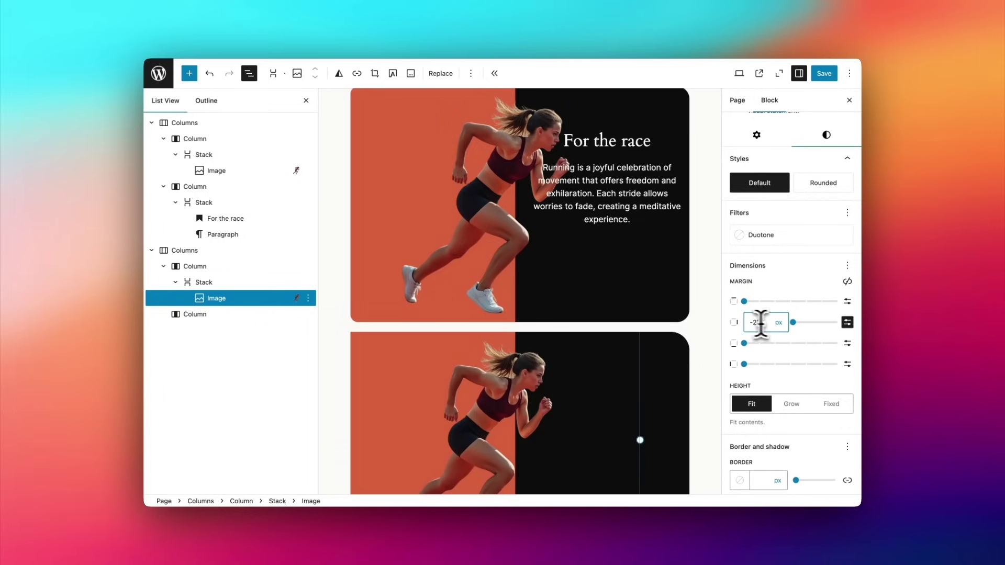
{"action": "type", "text": "0"}
Experiment with the margin value's last digit, trying 4, 5, 6 and finally 3
{"action": "scroll", "coordinate": [635, 321], "scroll_direction": "down", "scroll_amount": 3}
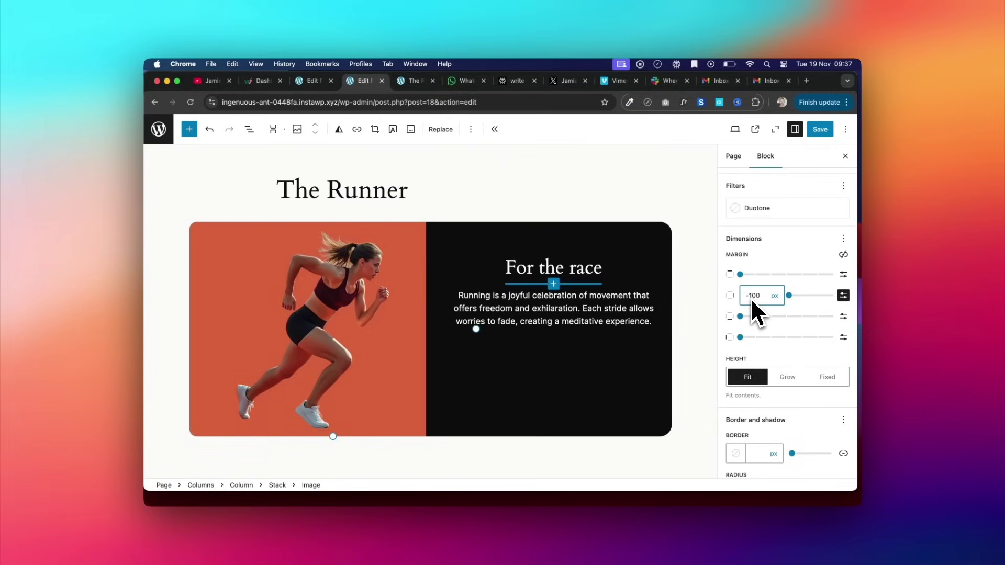
{"action": "key", "text": "BackSpace"}
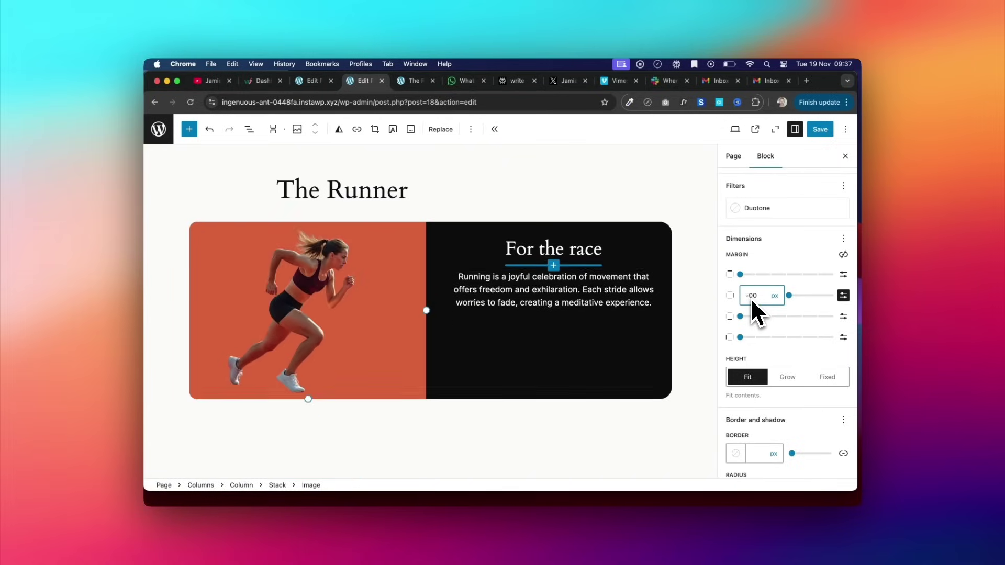
{"action": "type", "text": "4"}
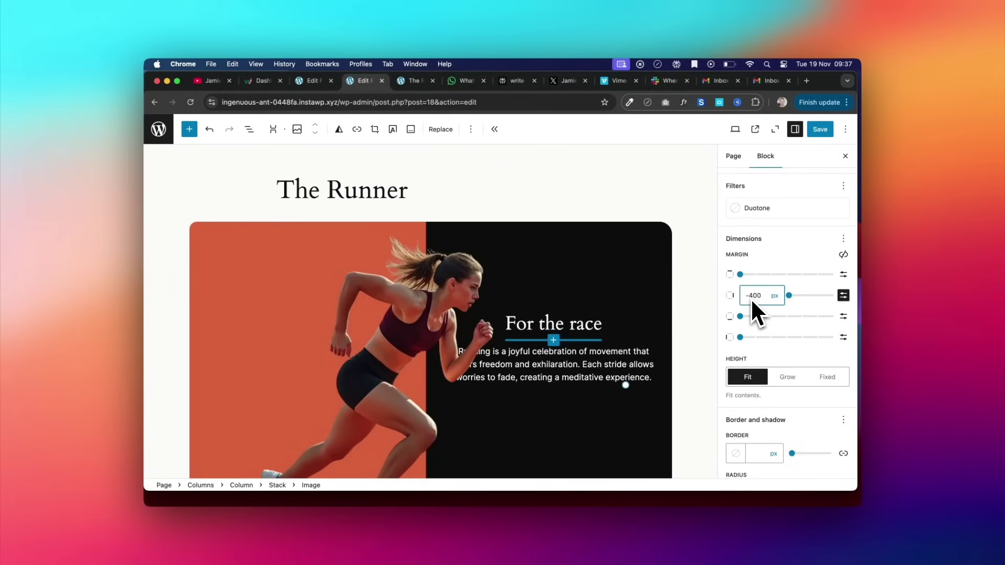
{"action": "key", "text": "BackSpace"}
{"action": "type", "text": "5"}
{"action": "key", "text": "BackSpace"}
{"action": "type", "text": "6"}
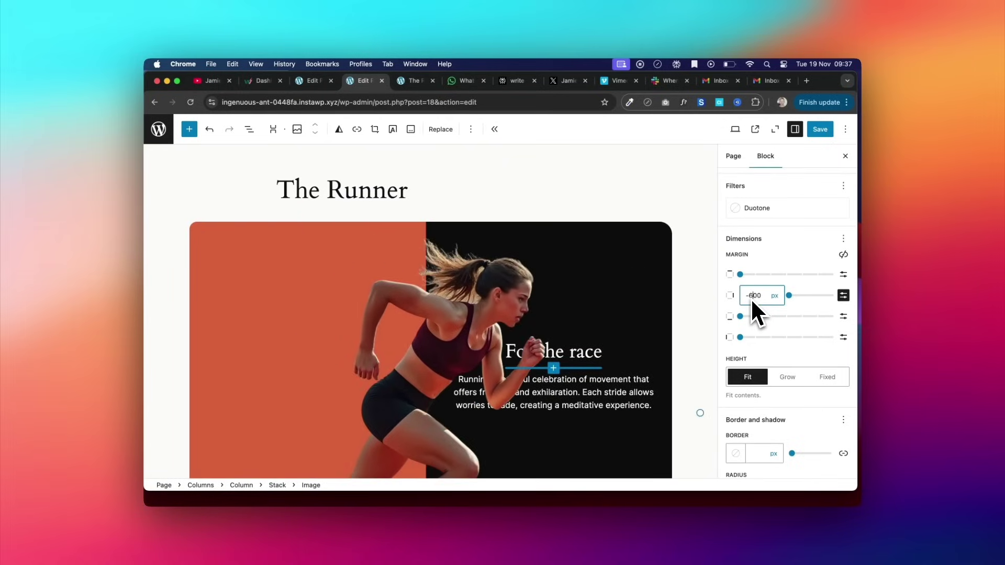
{"action": "key", "text": "BackSpace"}
{"action": "type", "text": "3"}
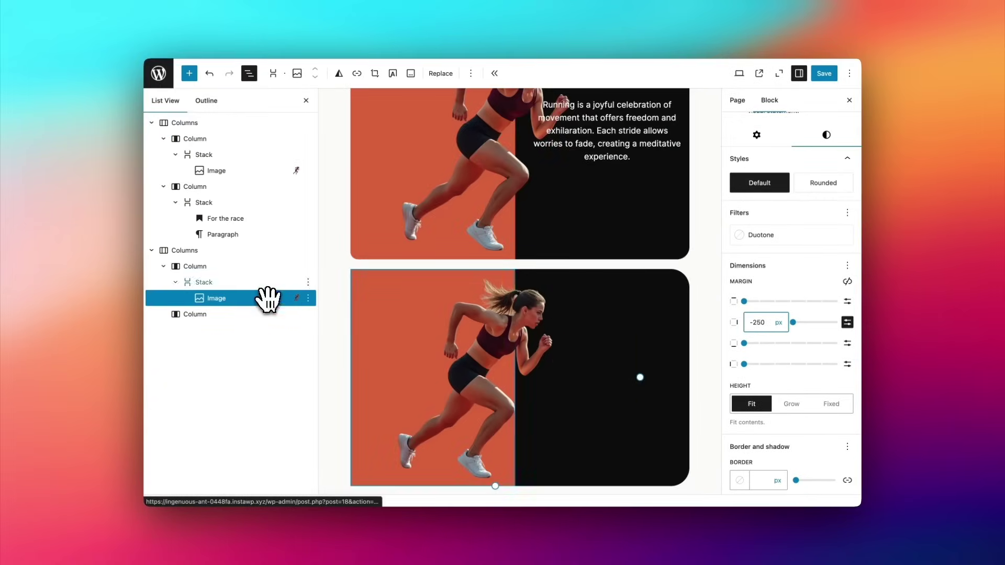
Copy the 'For the race' heading and paragraph from List View
{"action": "left_click", "coordinate": [245, 220]}
{"action": "left_click", "coordinate": [248, 232], "text": "shift"}
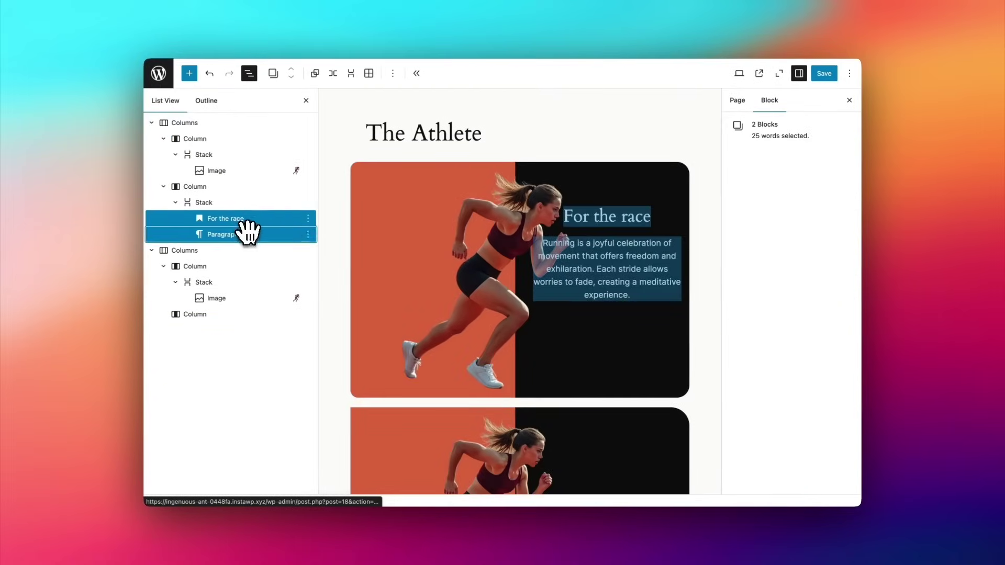
{"action": "left_click", "coordinate": [308, 220]}
{"action": "left_click", "coordinate": [322, 242]}
Add a Stack to the empty black column and paste the copied heading and paragraph into it
{"action": "left_click", "coordinate": [243, 316]}
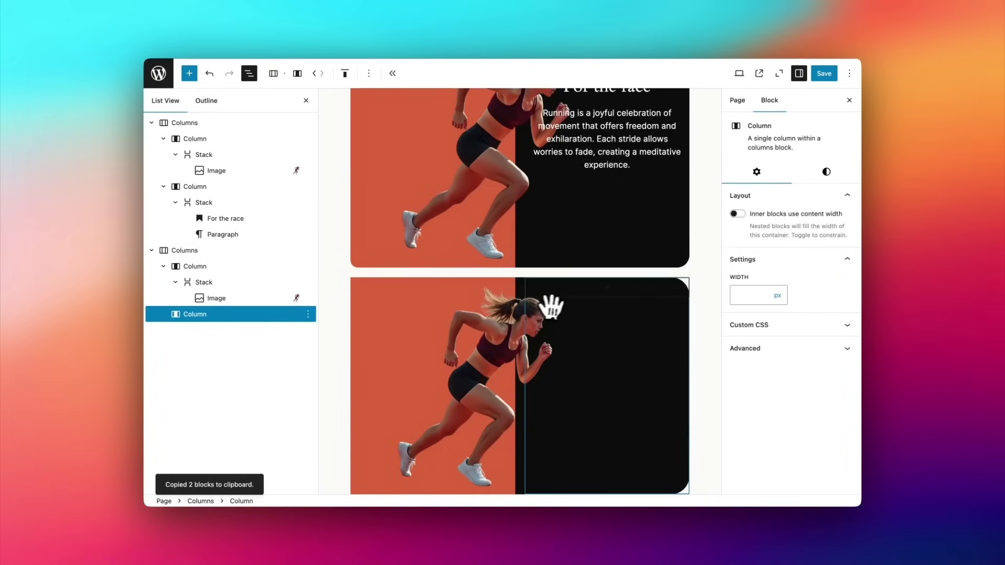
{"action": "left_click", "coordinate": [605, 293]}
{"action": "type", "text": "st"}
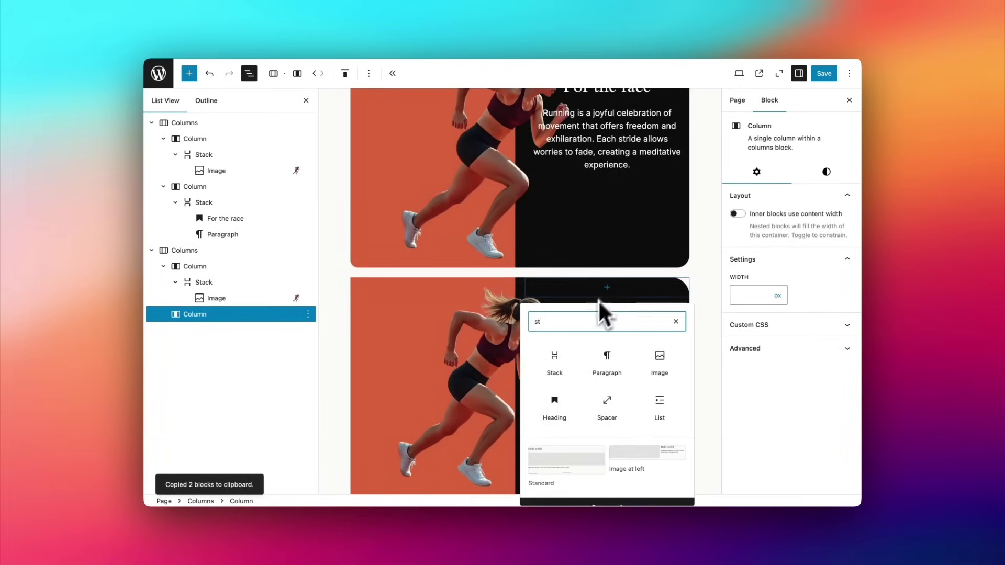
{"action": "left_click", "coordinate": [554, 361]}
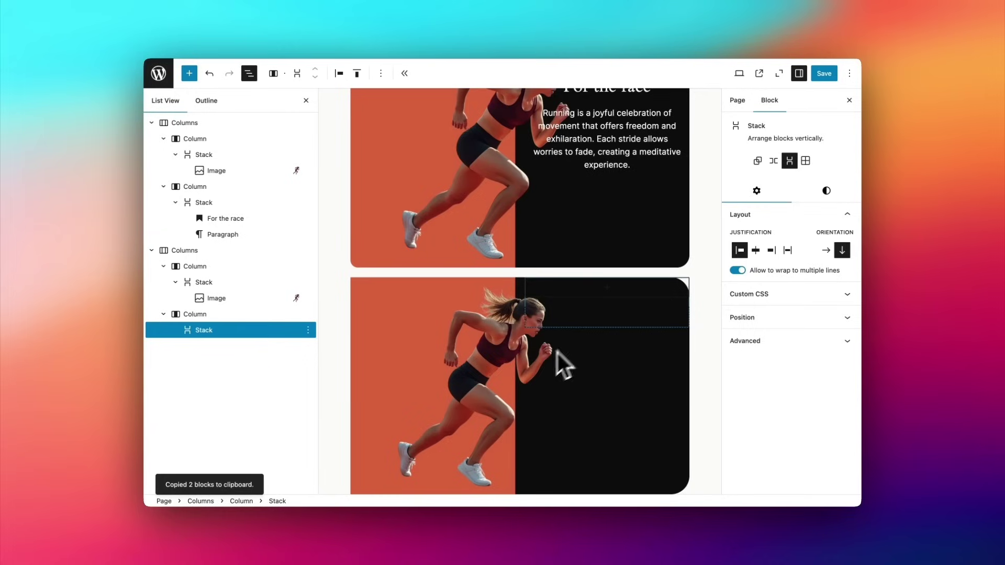
{"action": "left_click", "coordinate": [608, 288]}
{"action": "left_click", "coordinate": [555, 360]}
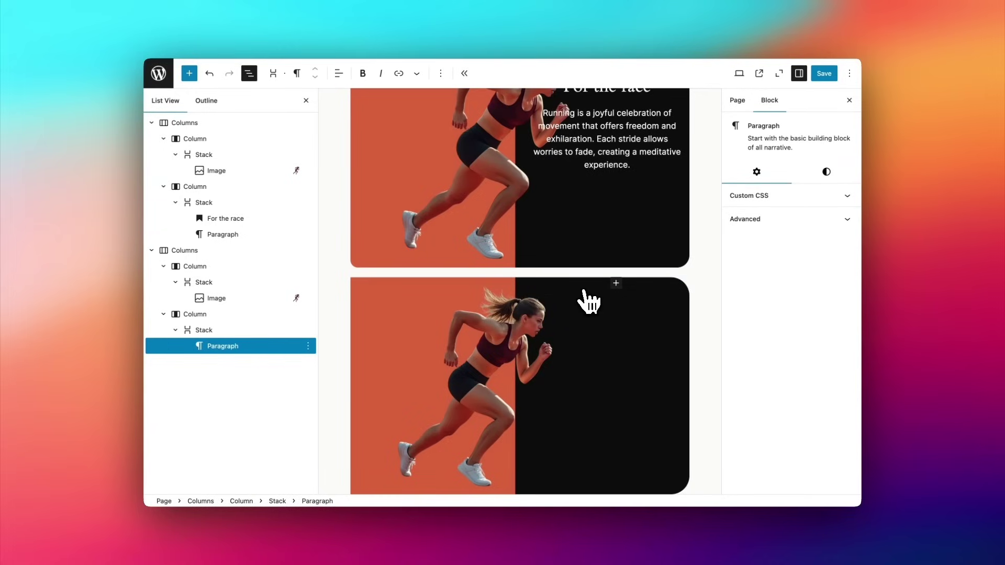
{"action": "key", "text": "super+v"}
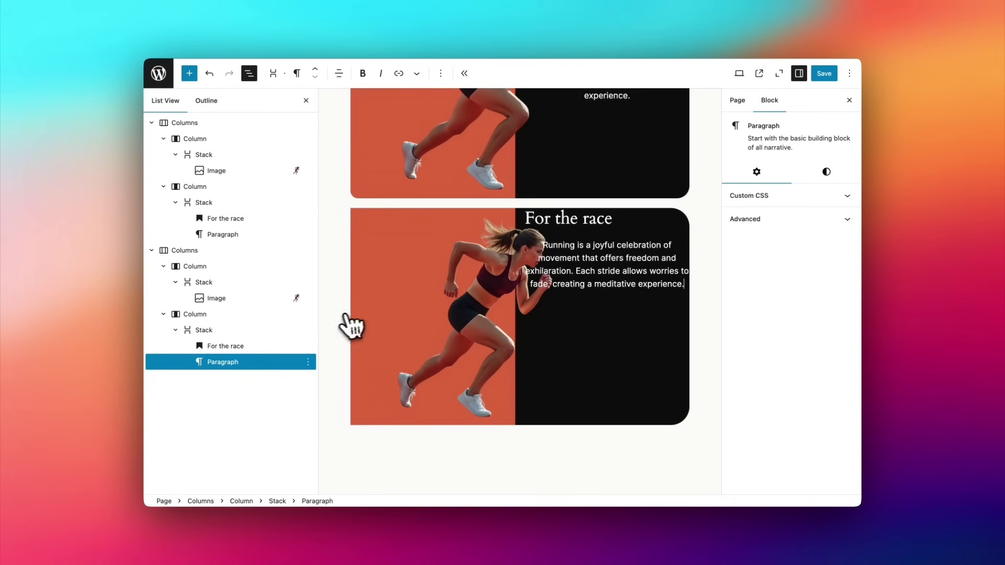
Centre the Stack's heading and paragraph horizontally with Justify items centre
{"action": "left_click", "coordinate": [273, 330]}
{"action": "left_click", "coordinate": [339, 74]}
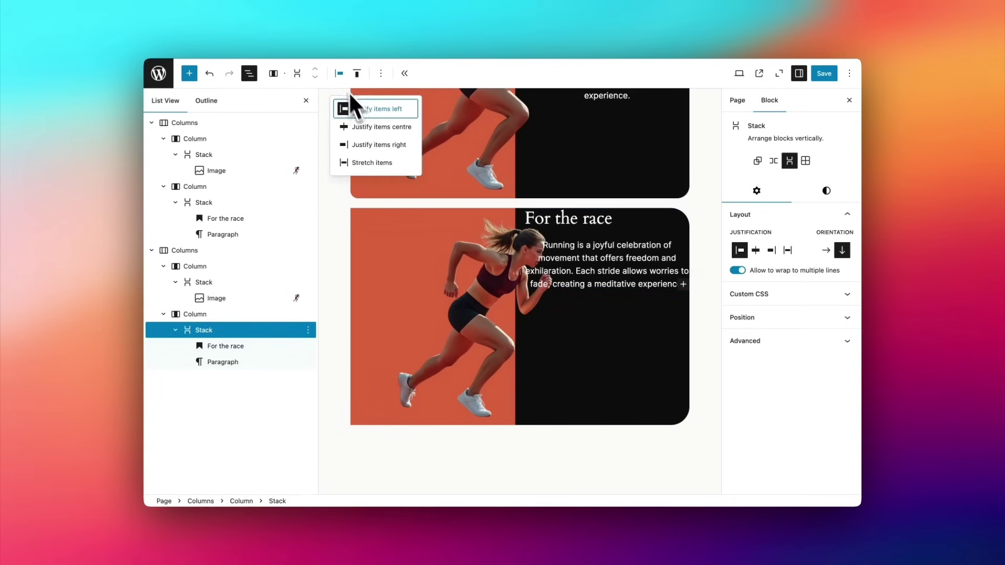
{"action": "left_click", "coordinate": [366, 126]}
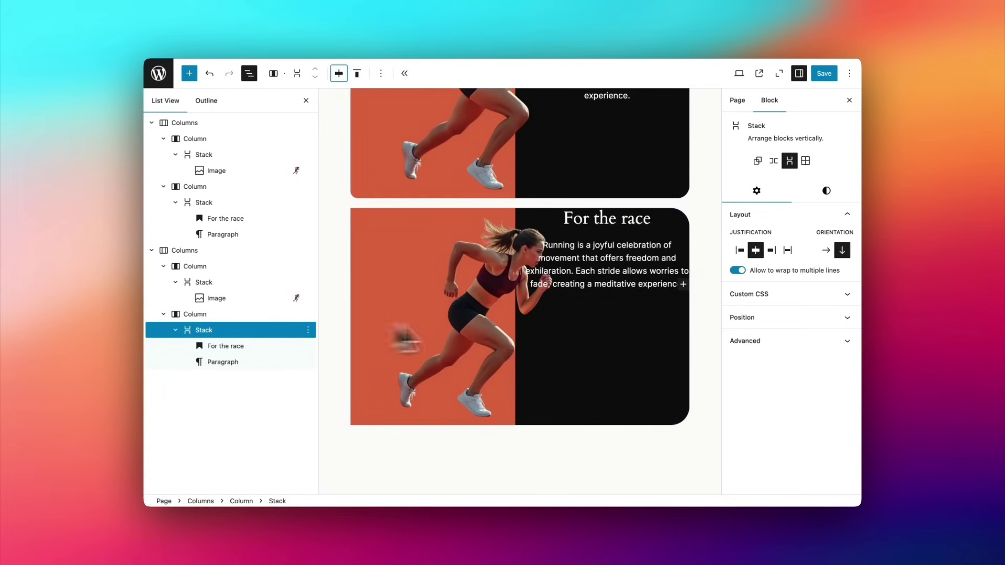
Give the Stack level-6 top and bottom padding and add an empty paragraph below the card
{"action": "left_click", "coordinate": [826, 192]}
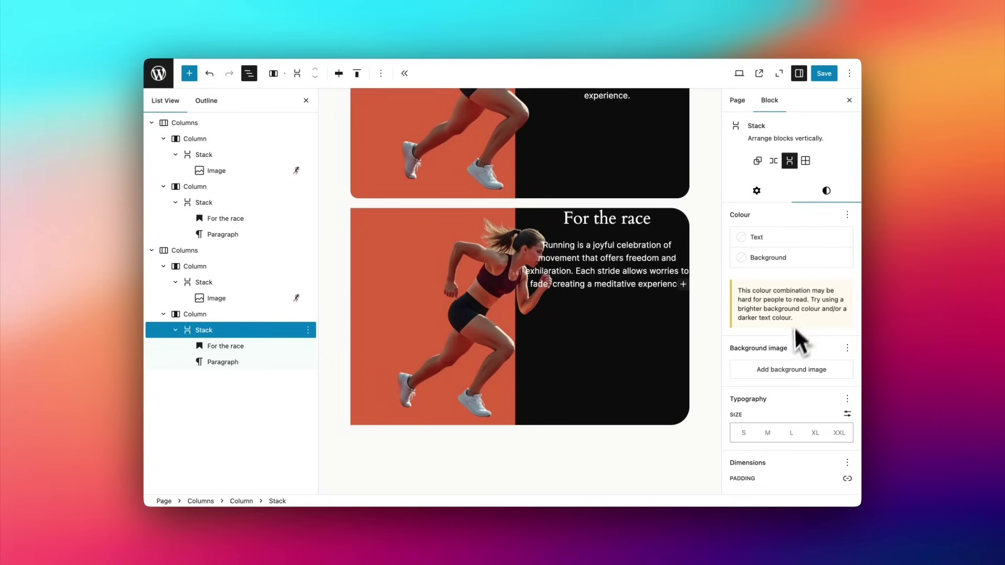
{"action": "scroll", "coordinate": [790, 342], "scroll_direction": "down", "scroll_amount": 5}
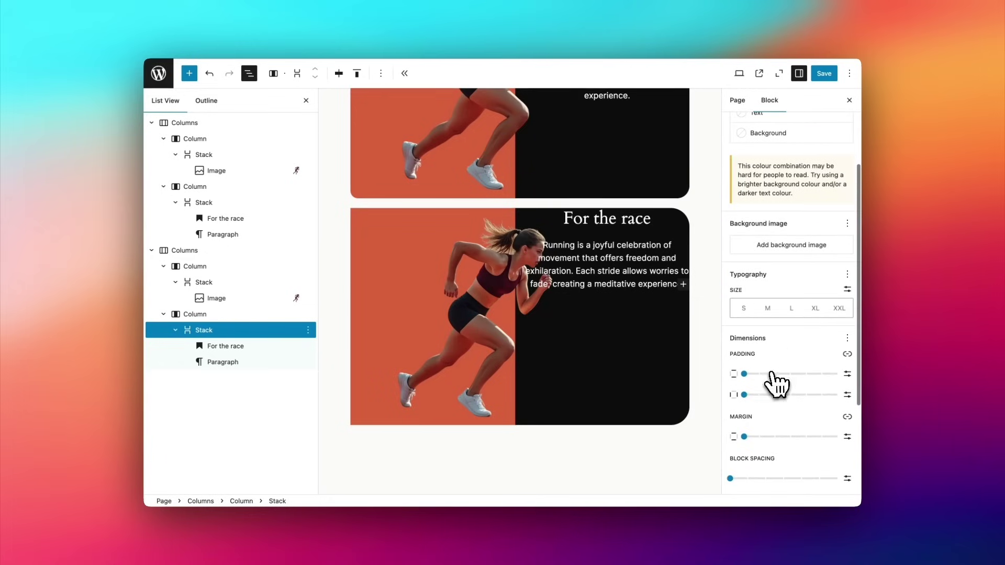
{"action": "left_click_drag", "start_coordinate": [771, 374], "coordinate": [836, 373]}
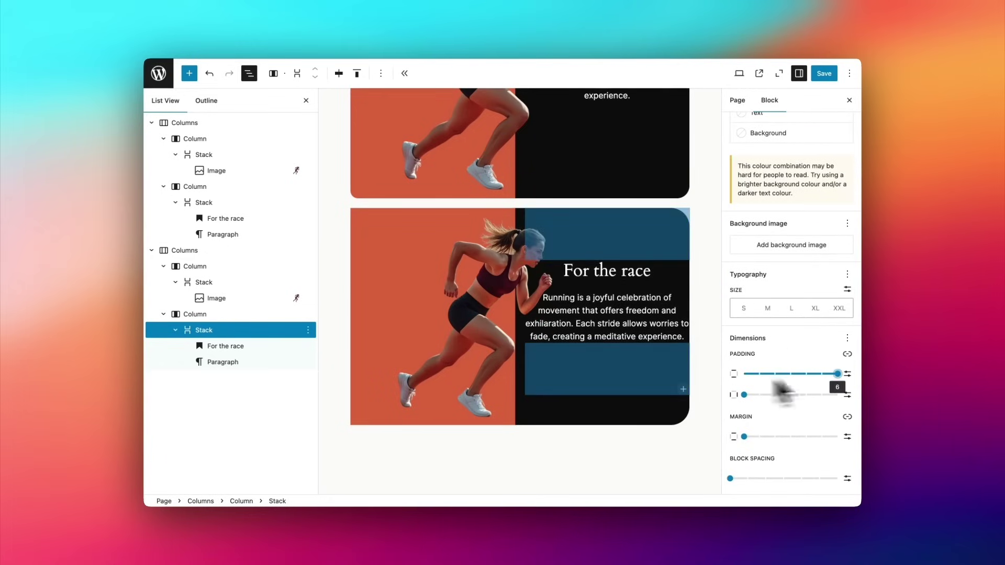
{"action": "left_click", "coordinate": [620, 405]}
{"action": "left_click", "coordinate": [612, 453]}
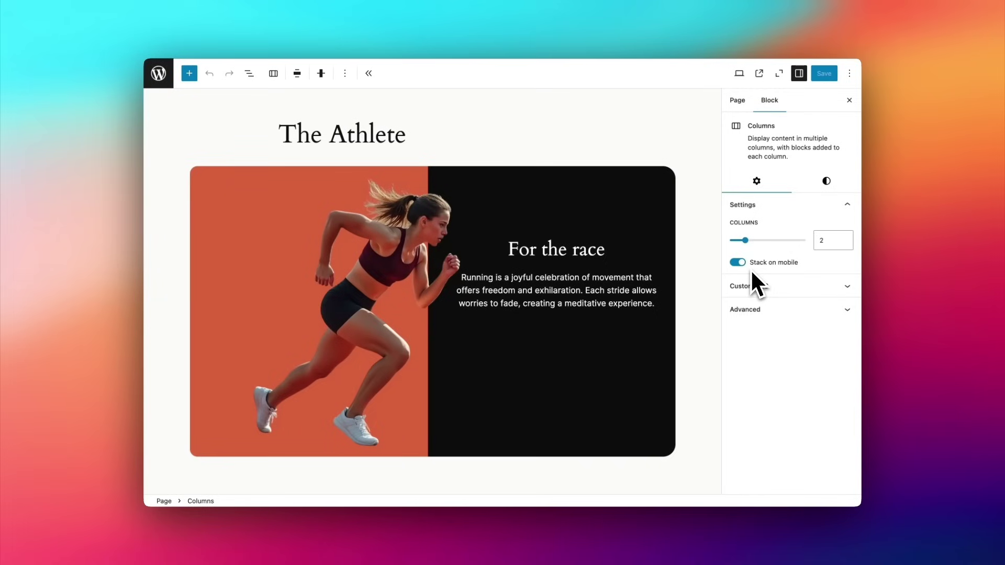
{"action": "left_click", "coordinate": [738, 75]}
{"action": "left_click", "coordinate": [675, 138]}
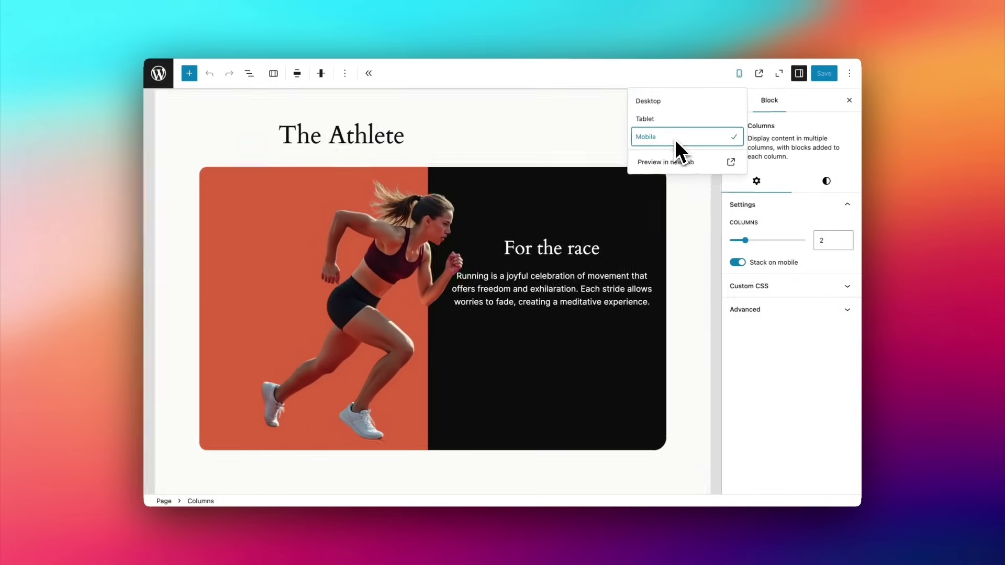
{"action": "left_click", "coordinate": [669, 103]}
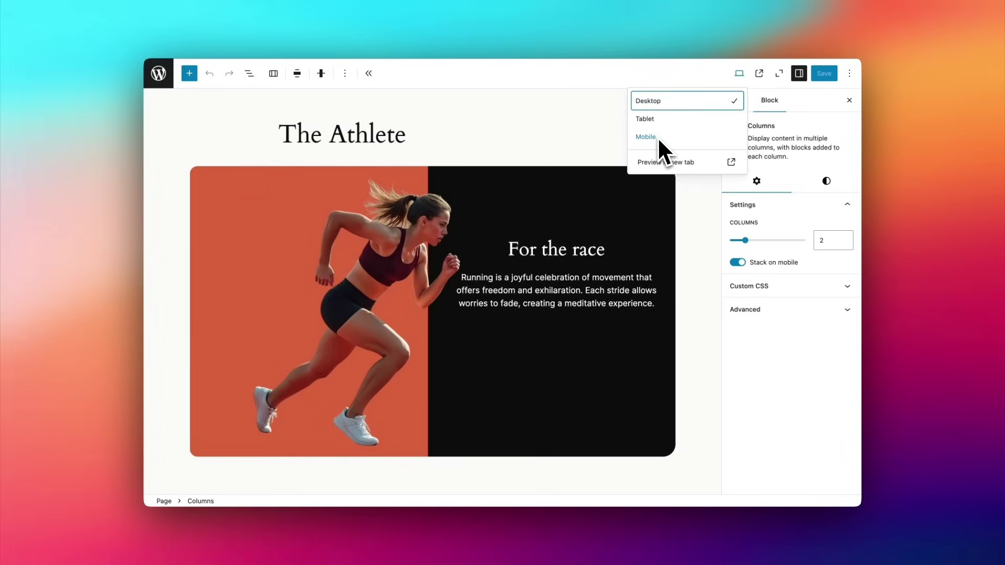